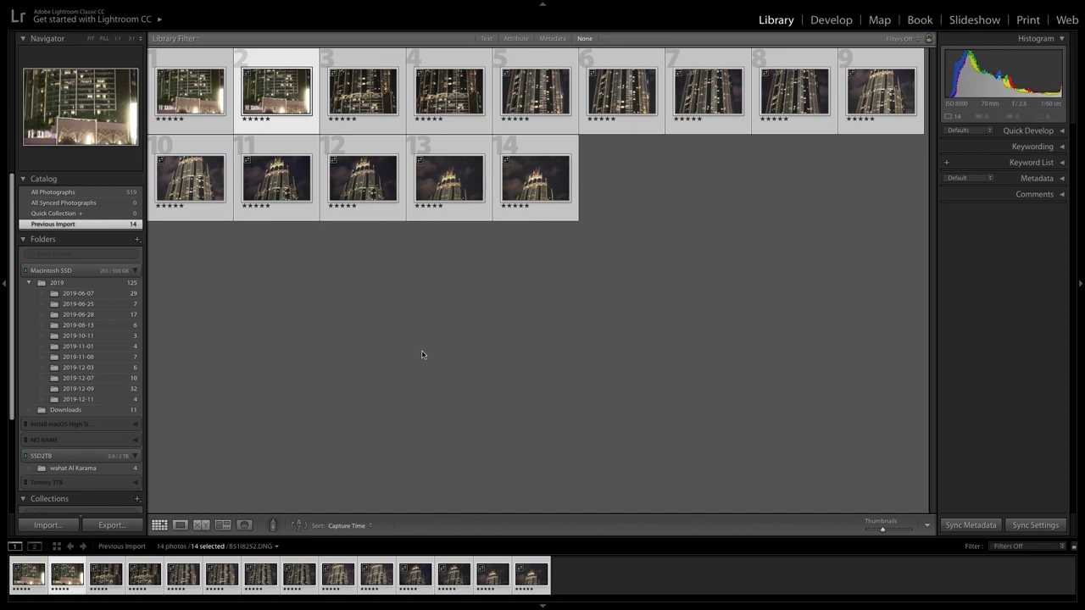
- Review the tower photos one by one at full size, then return to the grid
click(380, 344)
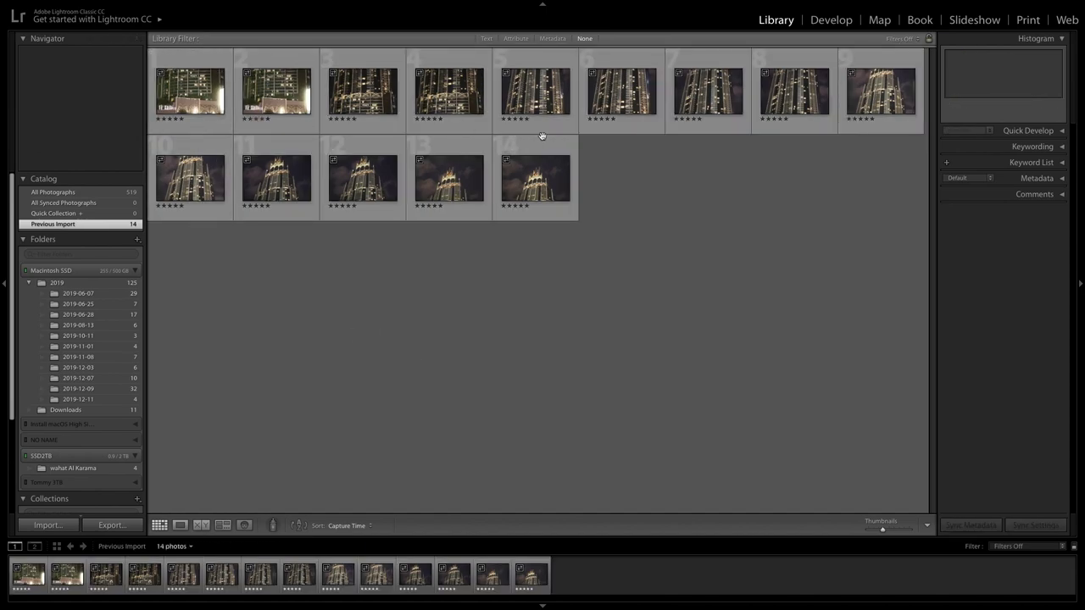
mouse_move(363, 92)
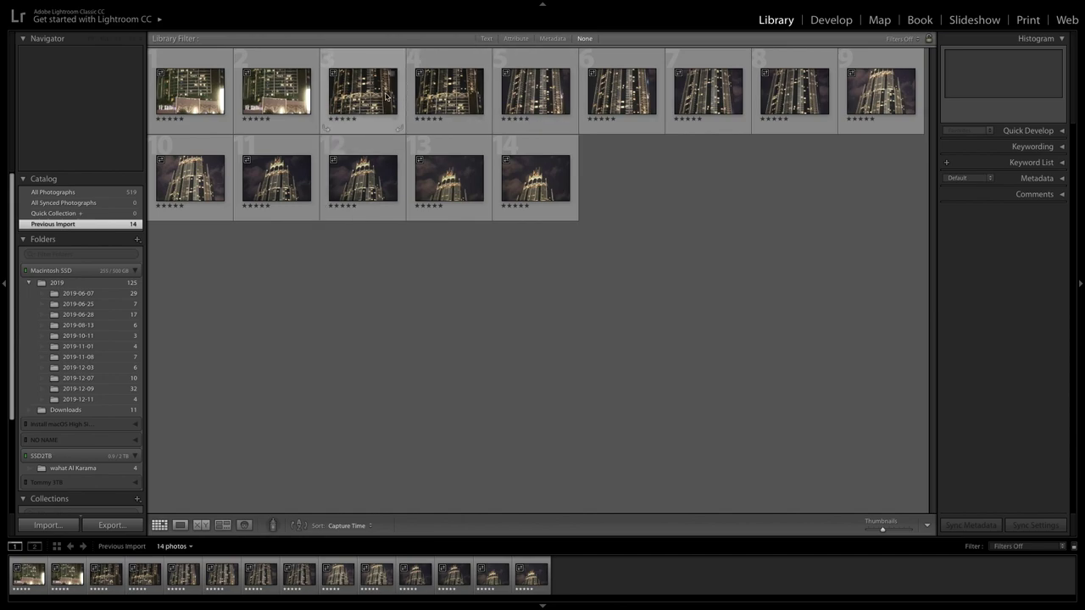
click(190, 97)
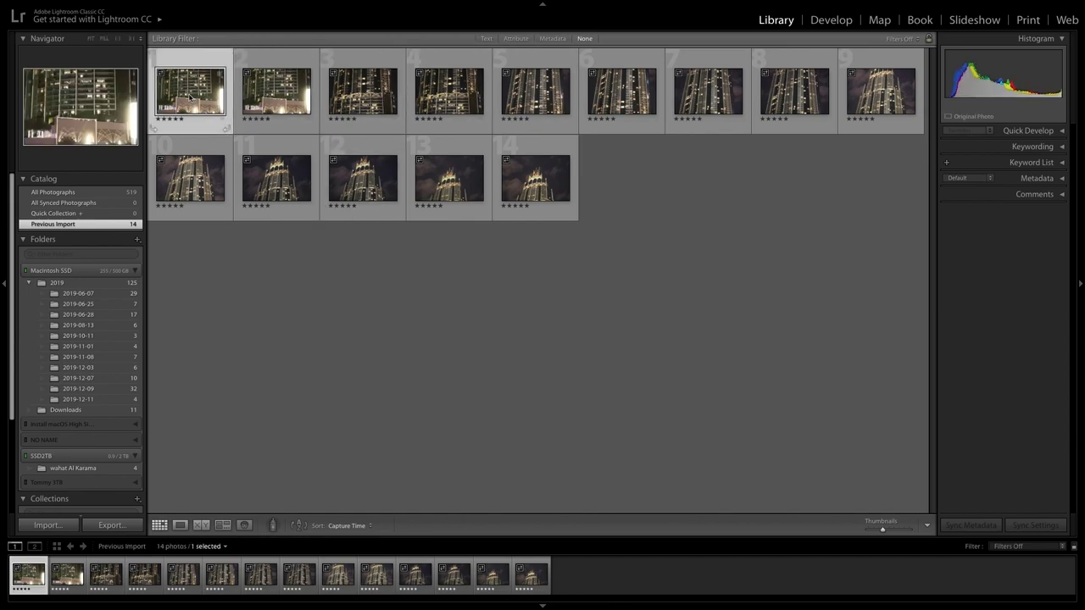
double_click(190, 97)
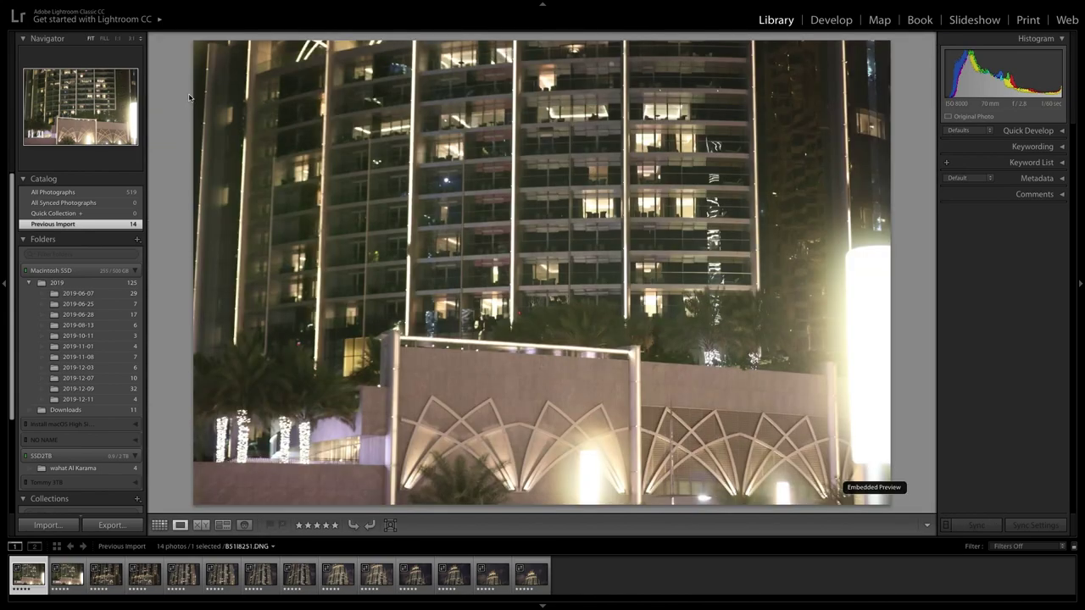
key(Right)
key(Right)
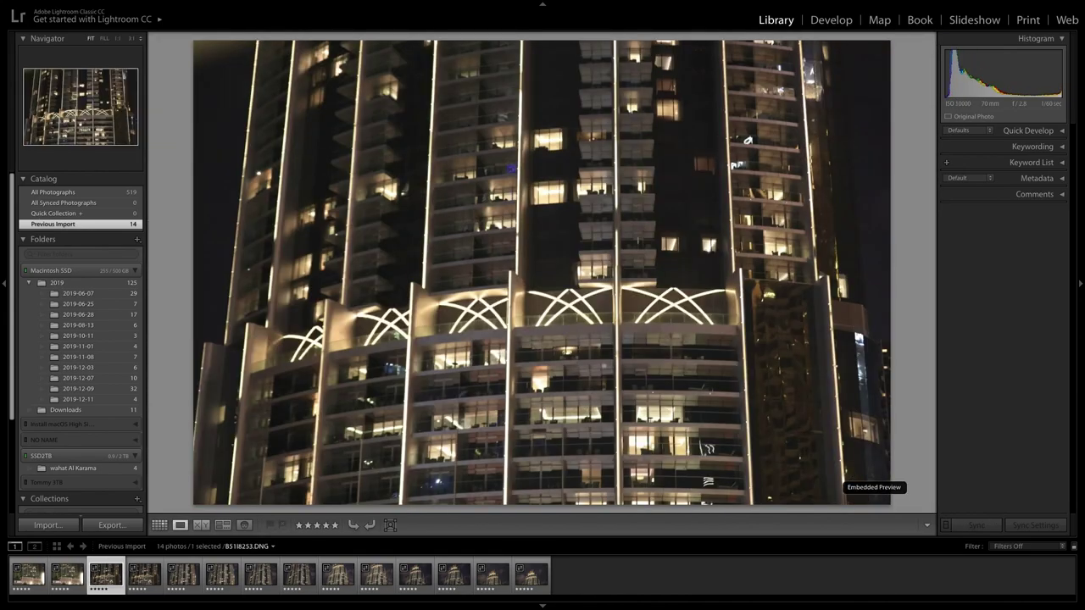
key(Right)
key(Right)
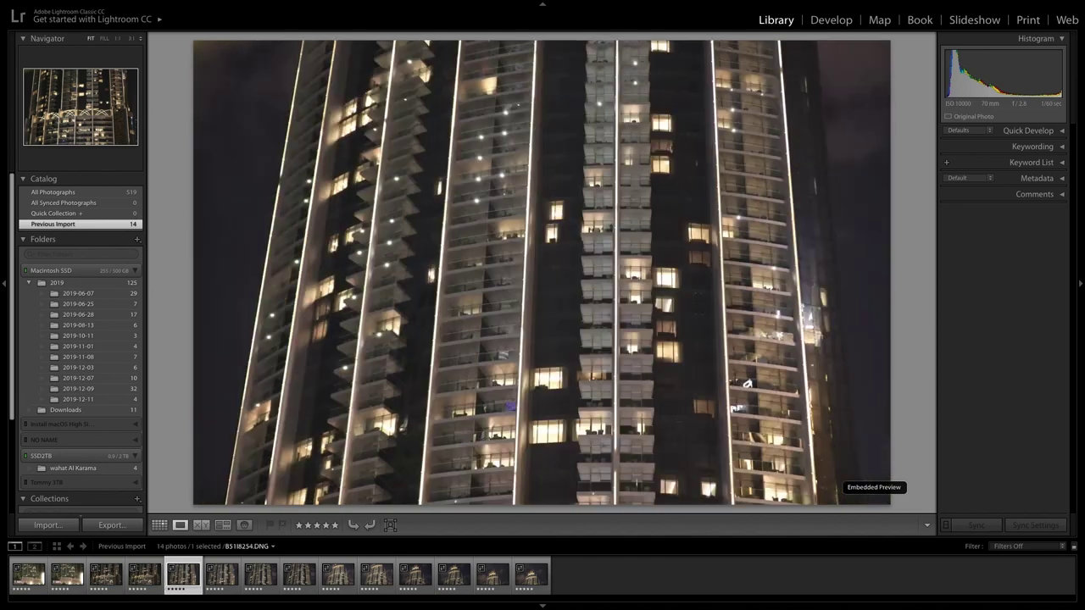
key(Right)
key(Right)
key(Right)
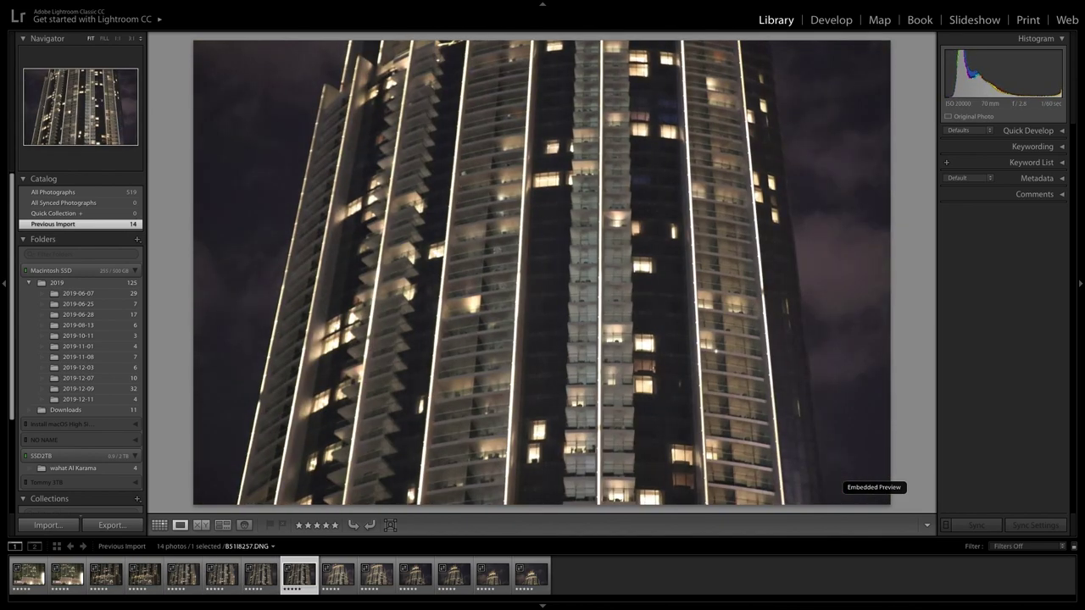
key(Right)
key(Right)
key(Right)
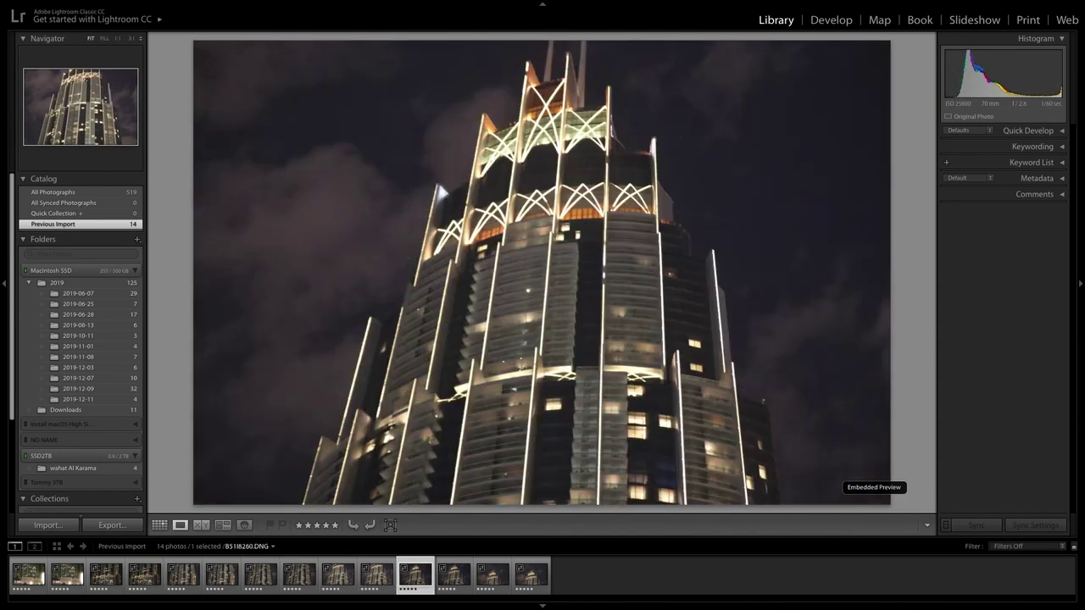
key(Right)
key(Right)
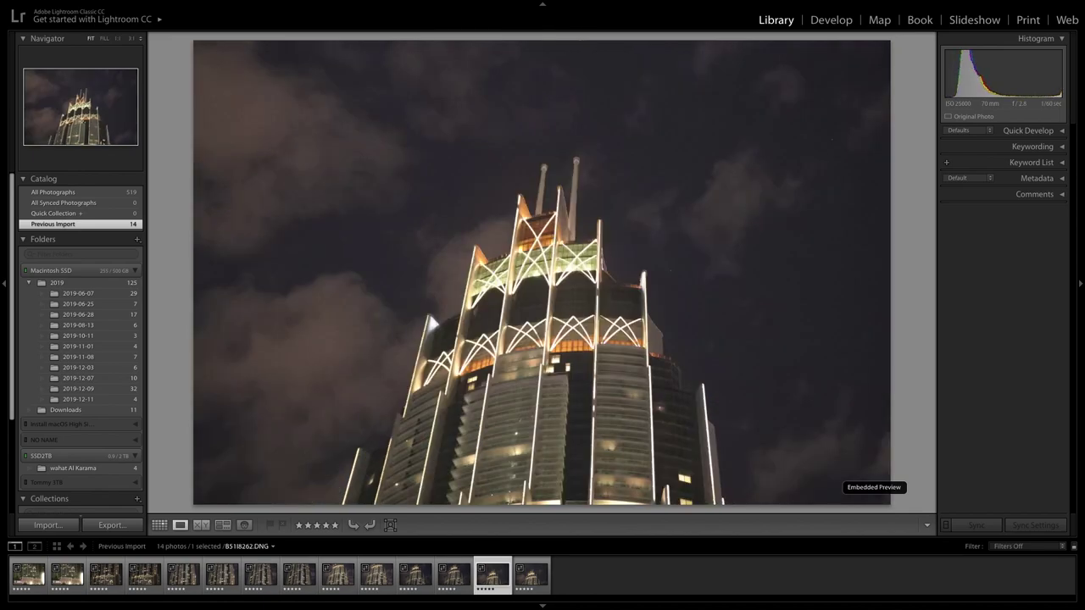
key(Right)
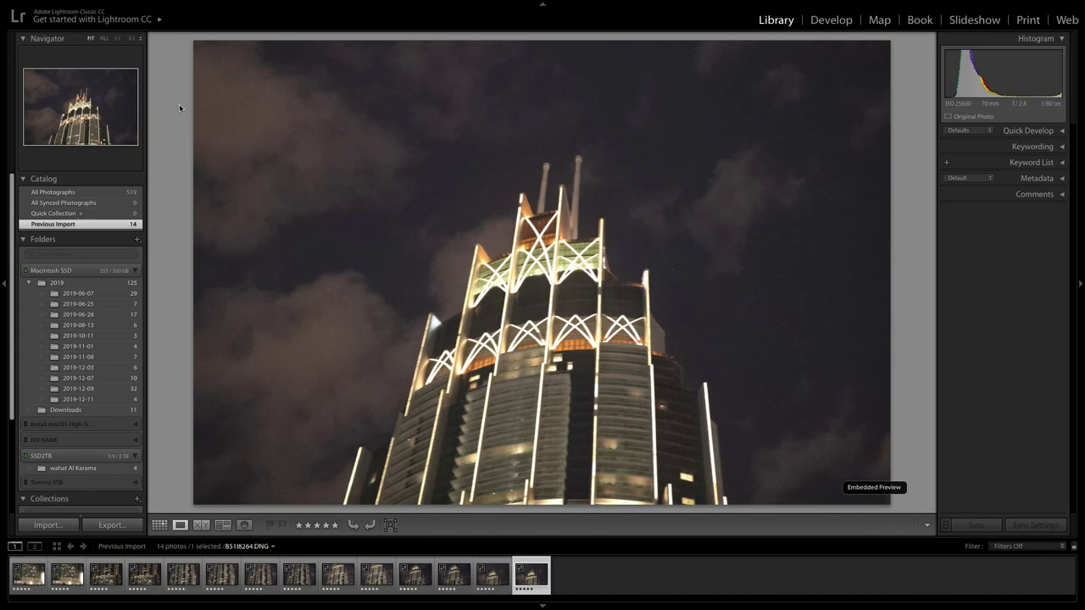
click(160, 525)
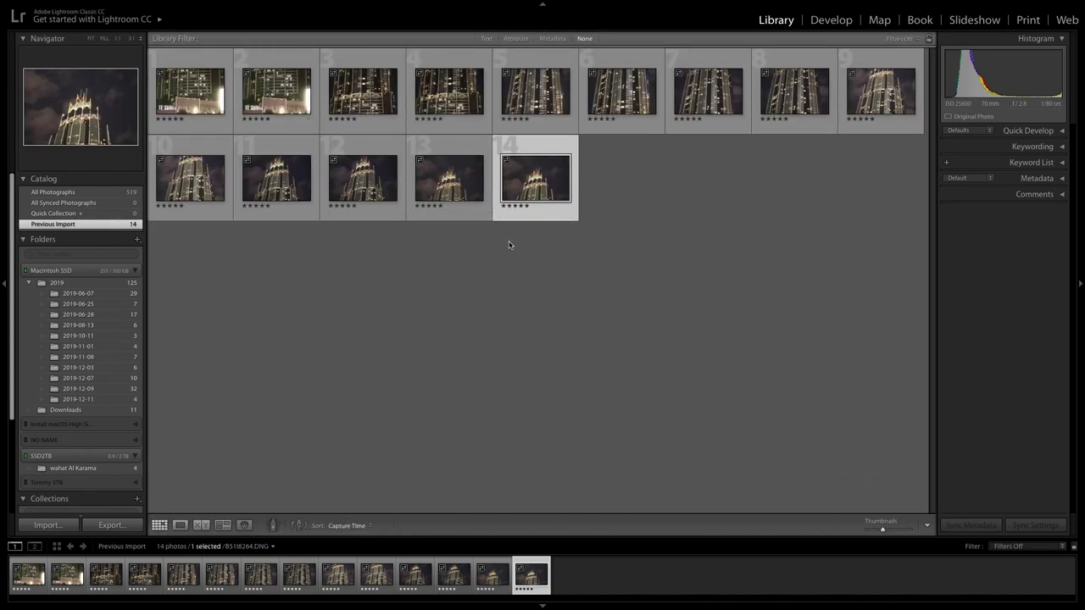
- Select all 14 photos and apply Match Total Exposures
click(387, 294)
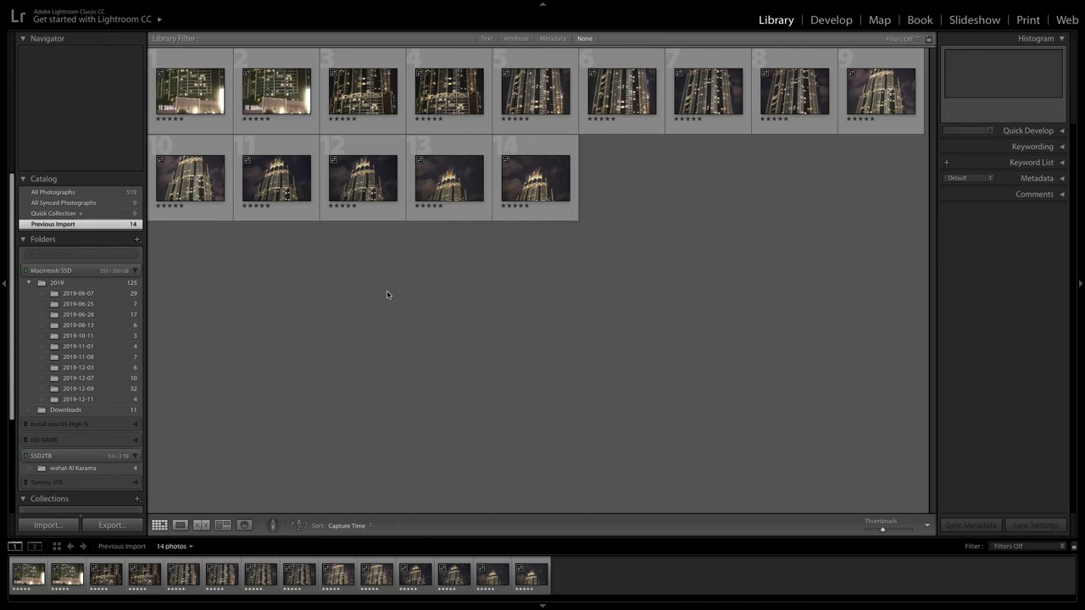
mouse_move(165, 4)
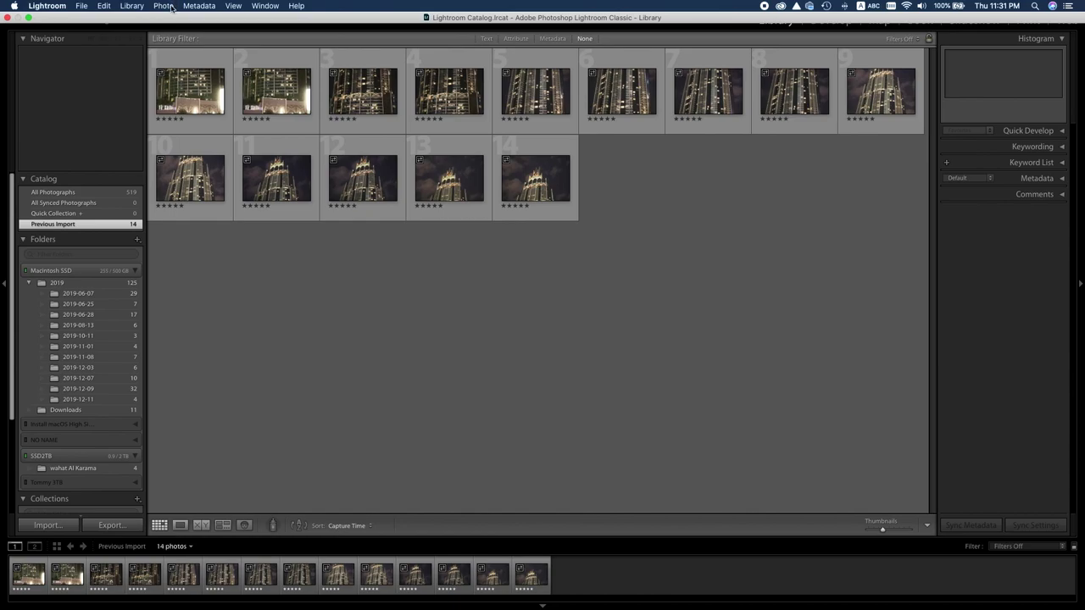
click(297, 251)
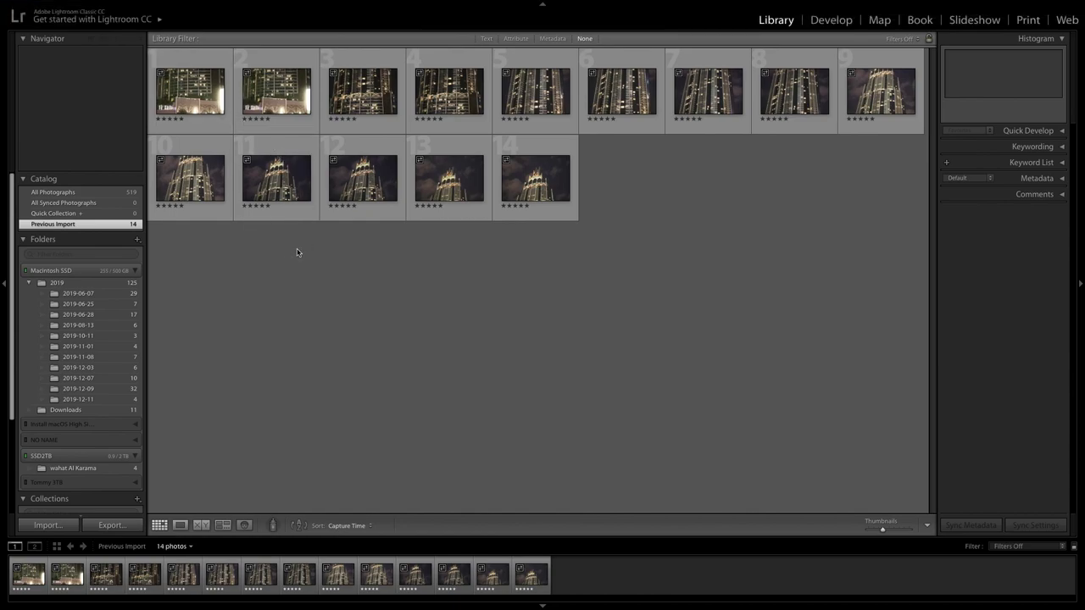
key(super+a)
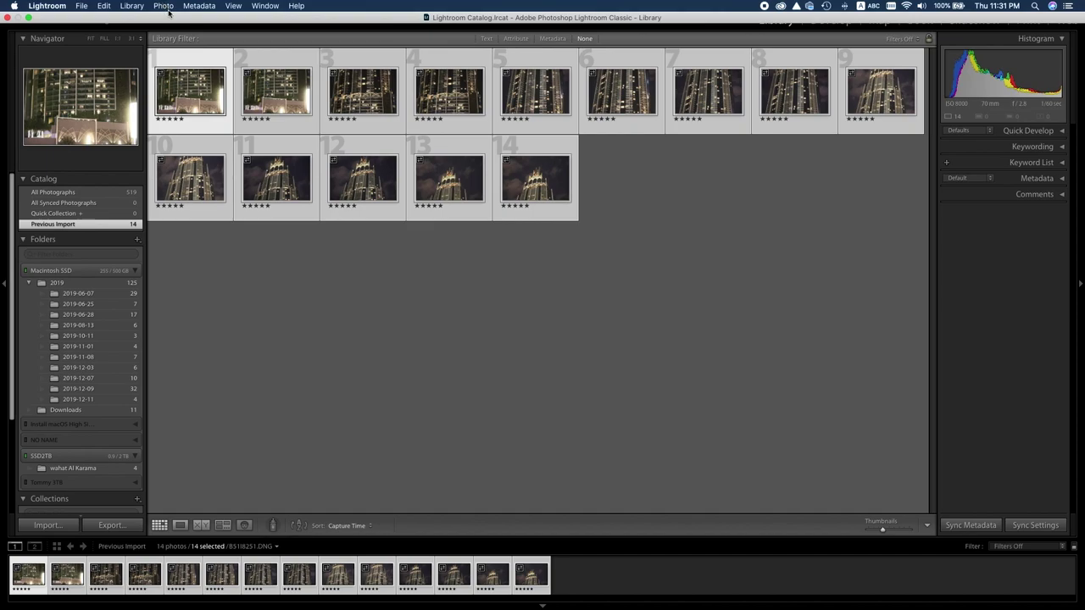
click(167, 7)
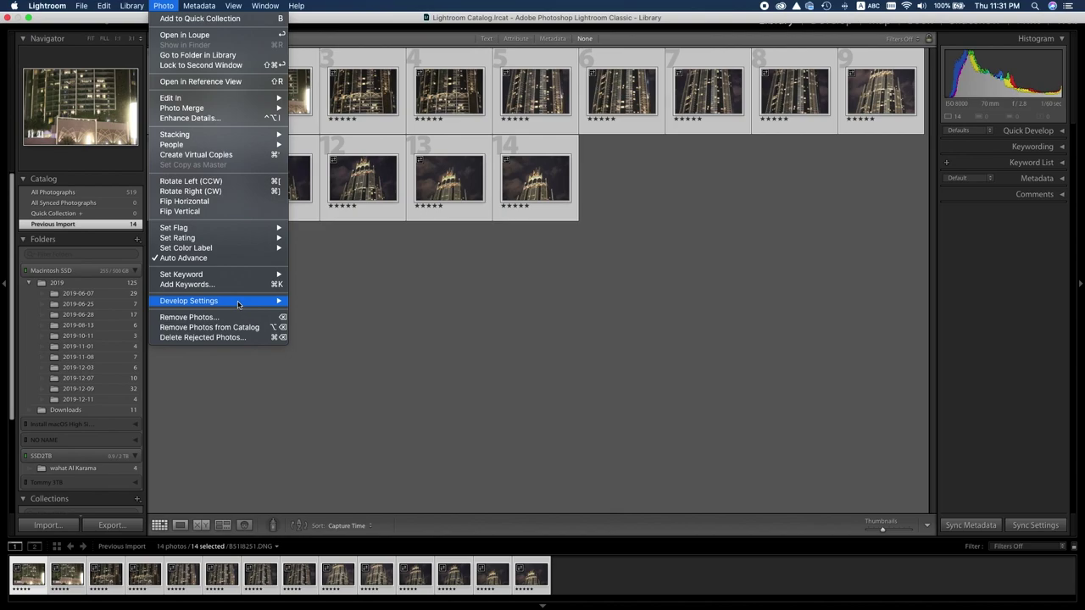
mouse_move(204, 301)
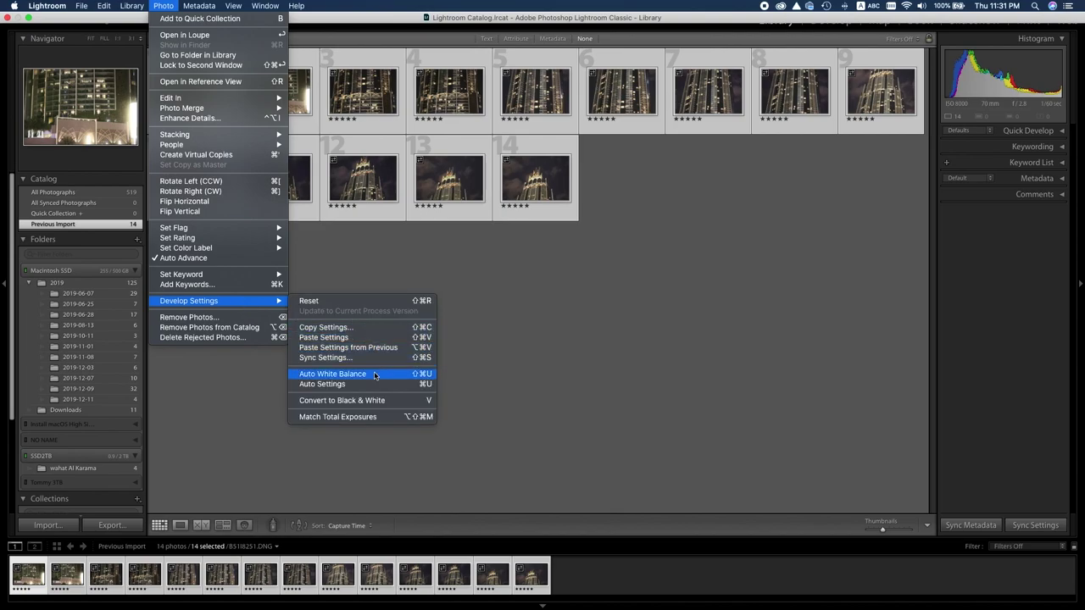
click(370, 417)
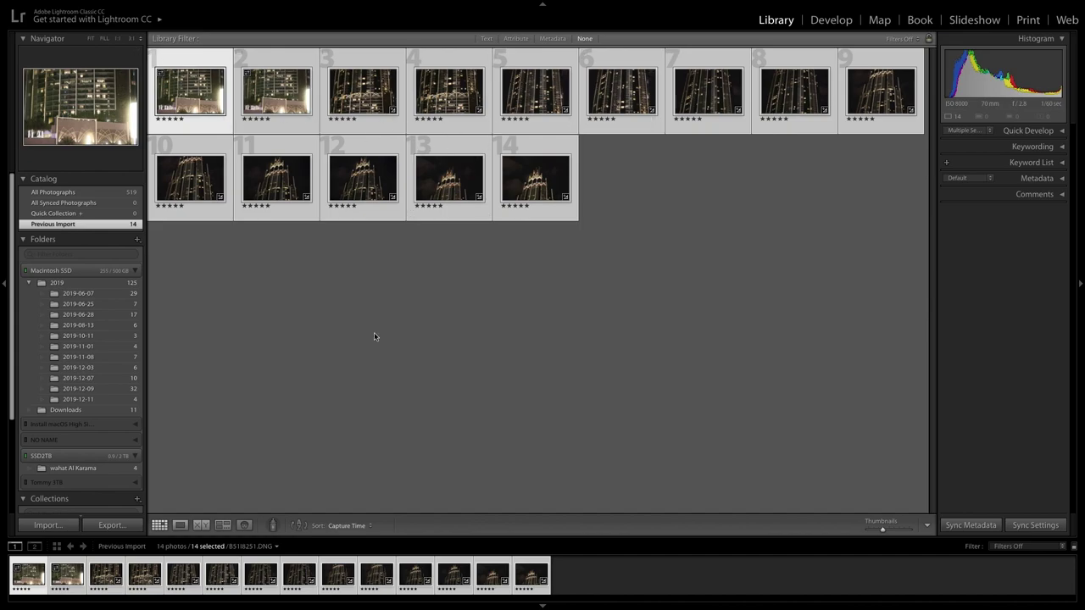
- Start an HDR Panorama merge and accept merging as a regular non-HDR panorama
click(162, 6)
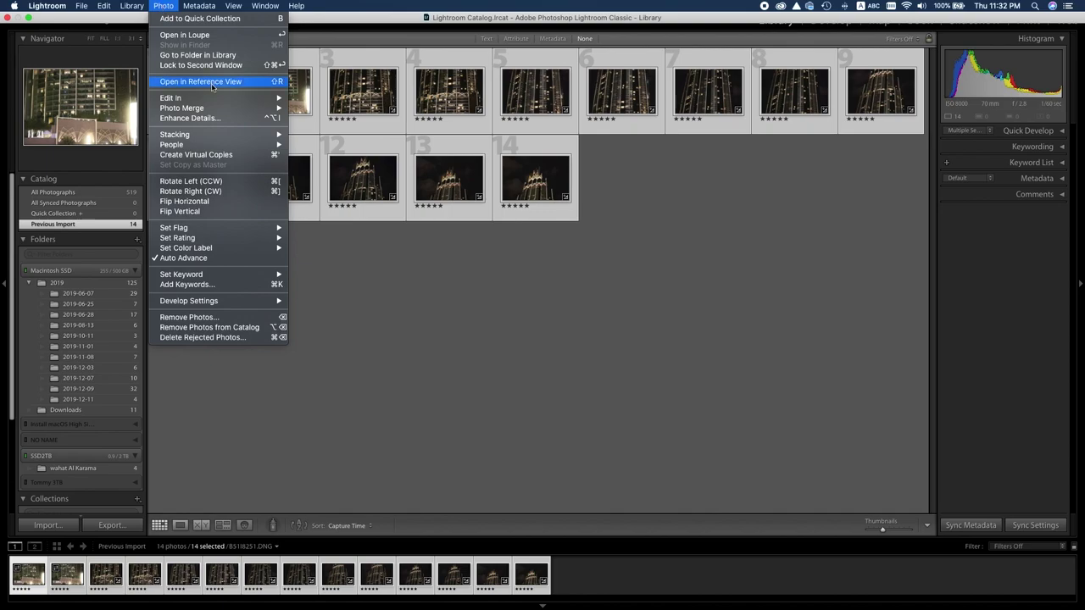
mouse_move(182, 108)
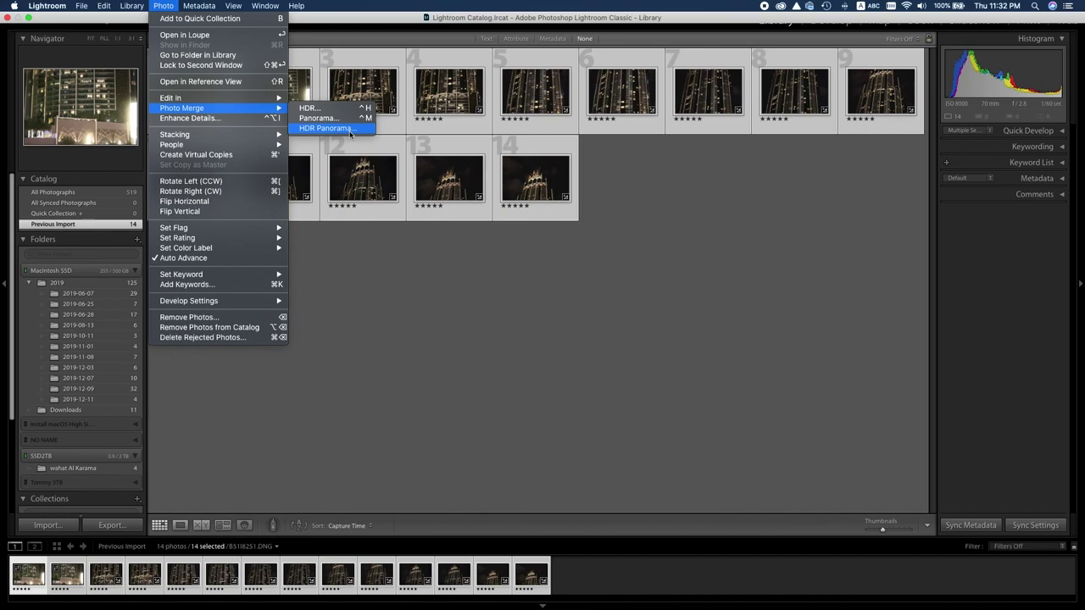
click(350, 131)
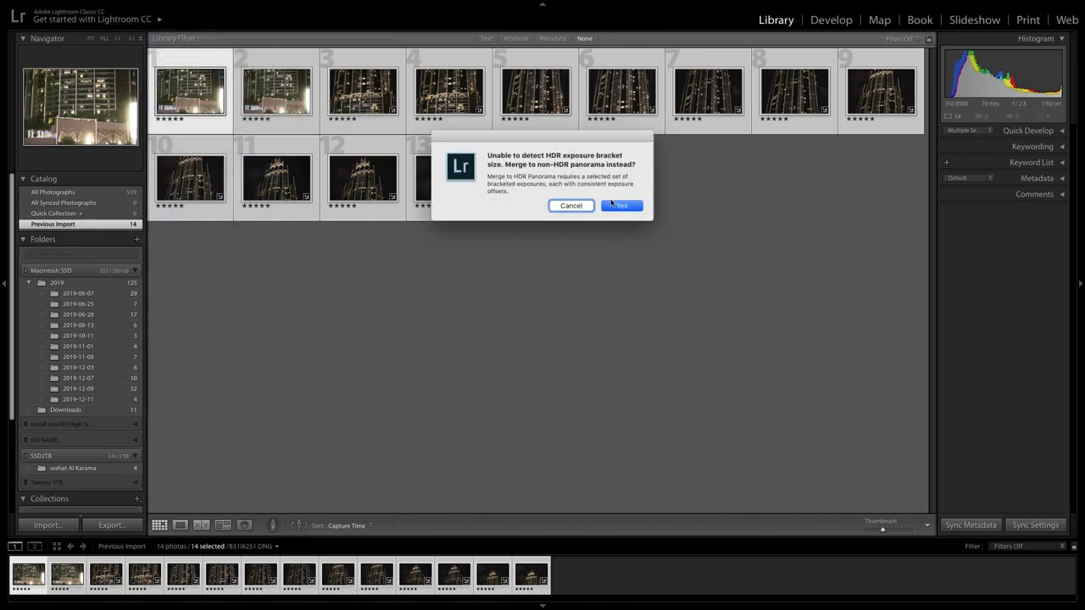
click(623, 206)
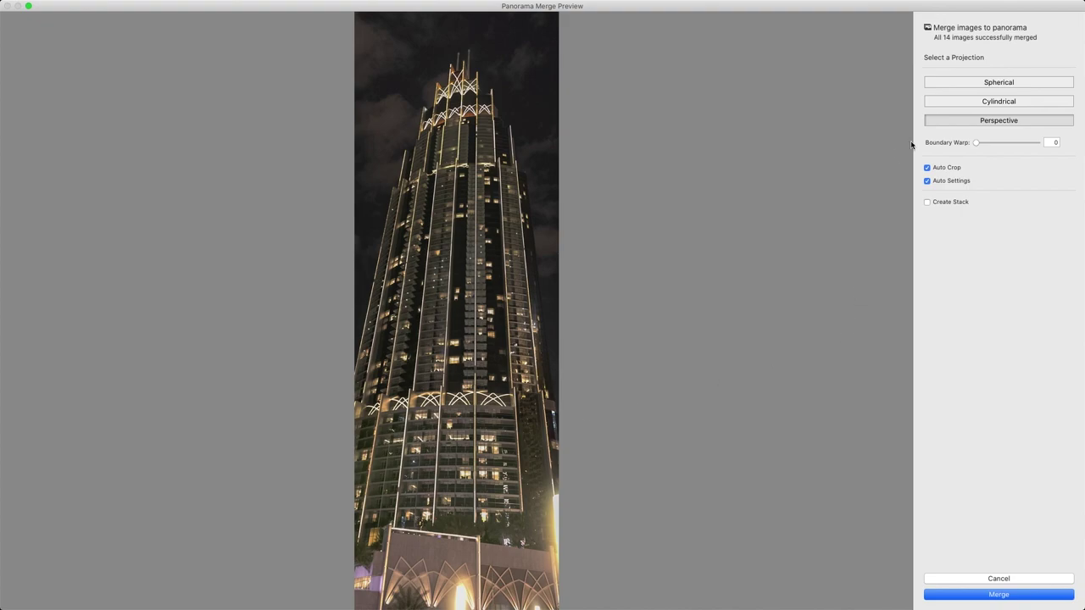
- Turn off Auto Crop and Auto Settings in the panorama preview
click(927, 168)
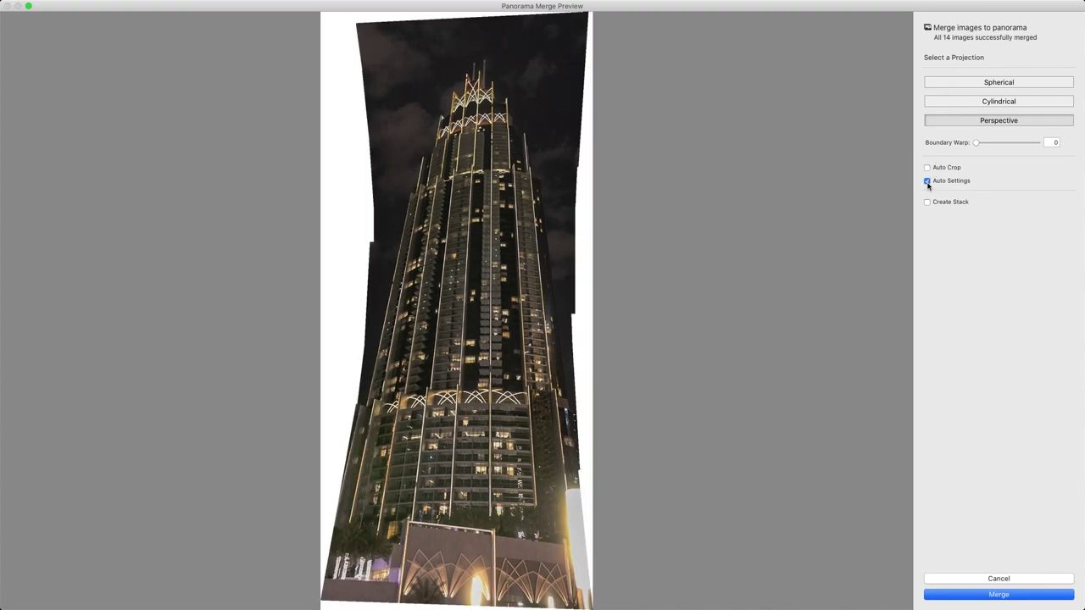
click(927, 180)
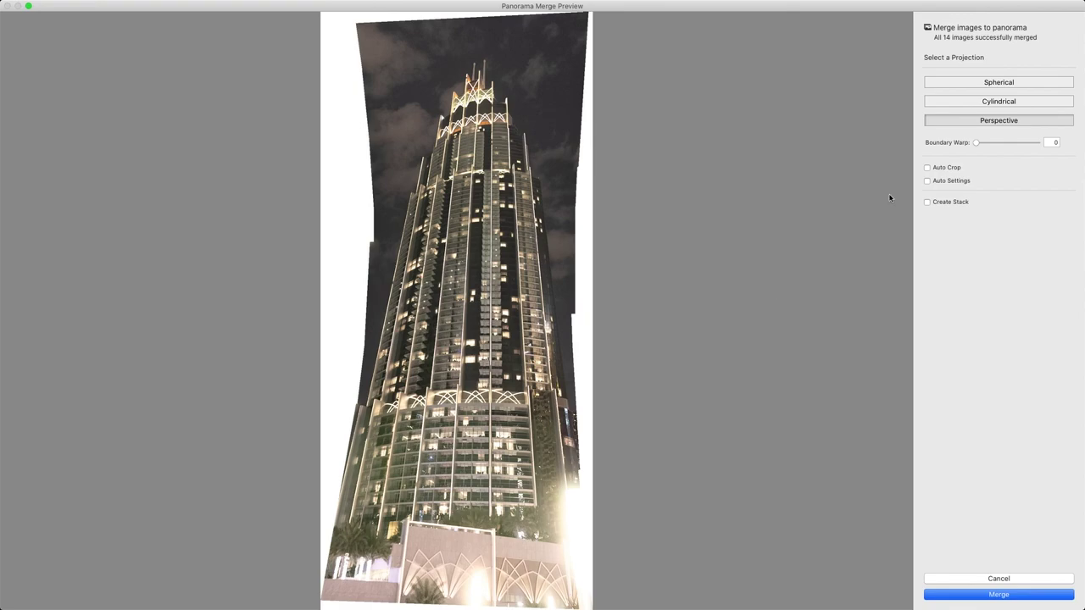
click(975, 144)
drag(976, 145, 999, 146)
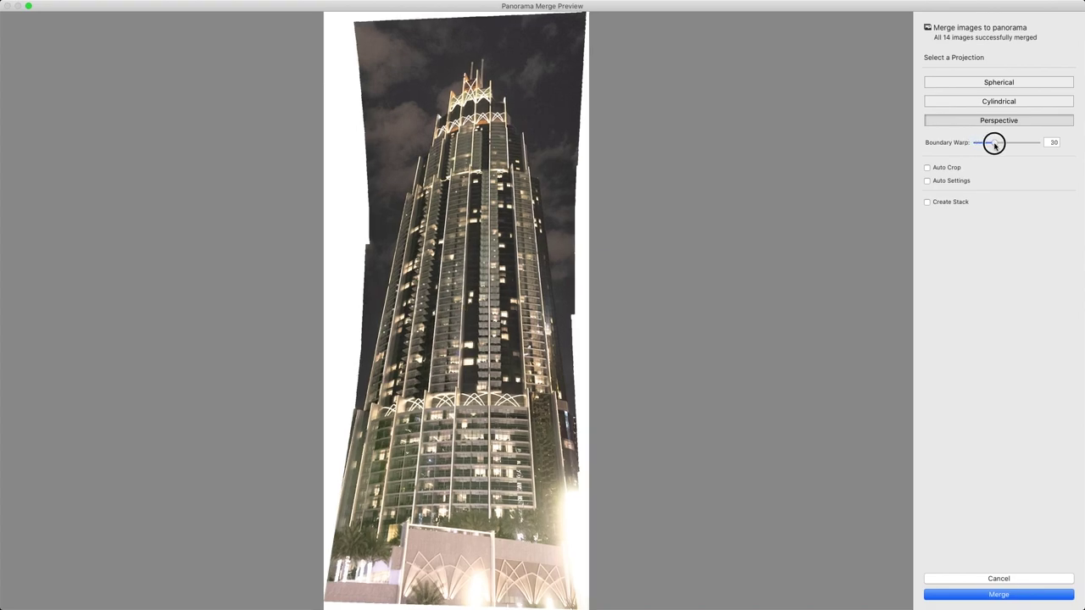
mouse_move(1000, 145)
mouse_down()
mouse_move(1067, 146)
mouse_move(992, 146)
mouse_up()
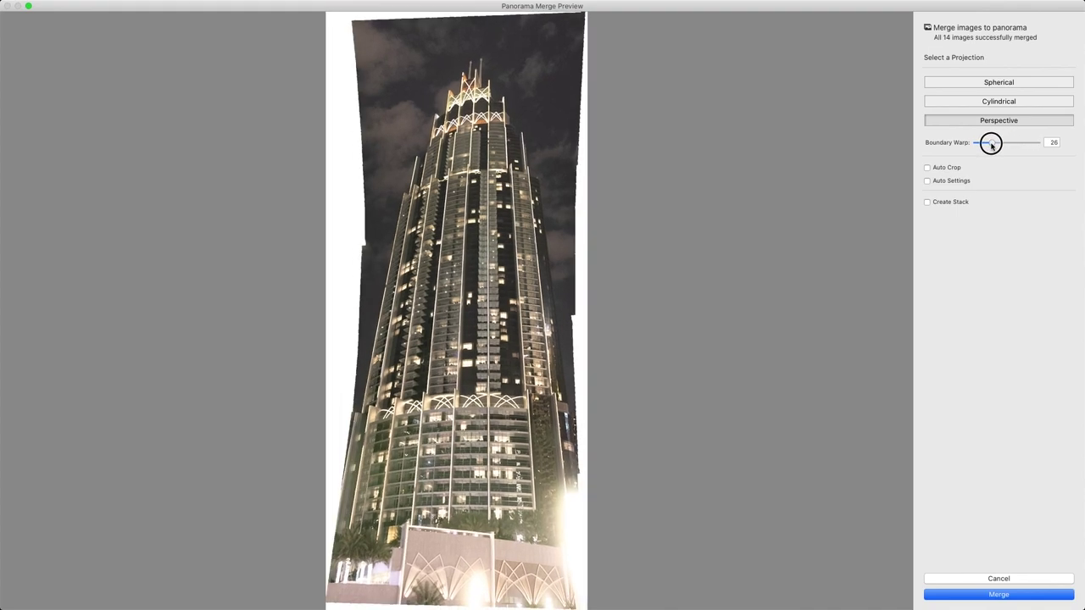
drag(992, 146, 949, 146)
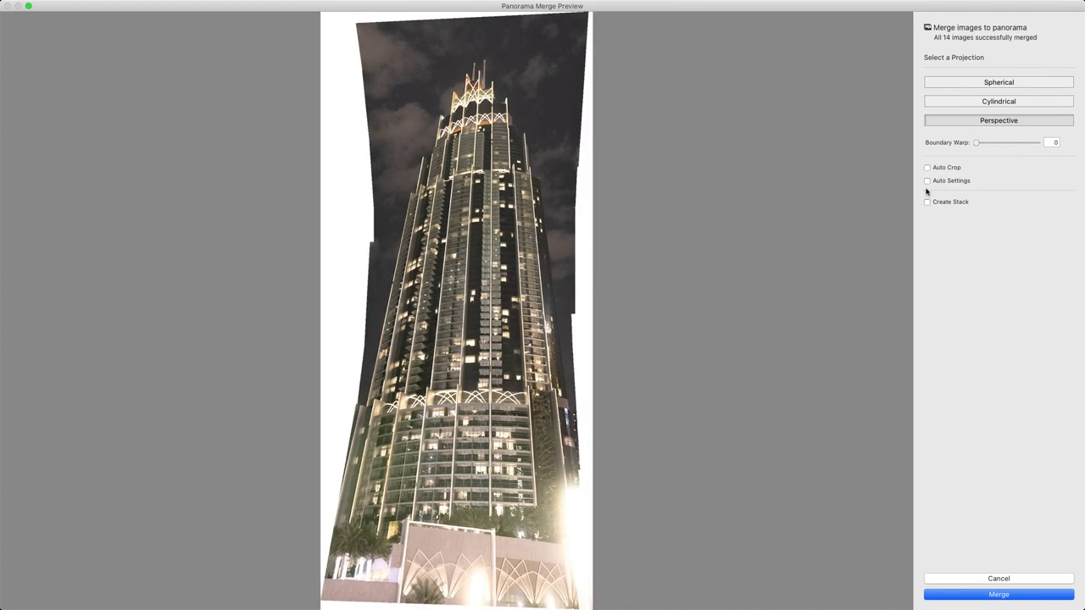
- Re-enable Auto Crop and Auto Settings and merge the 14 photos into the panorama
click(927, 168)
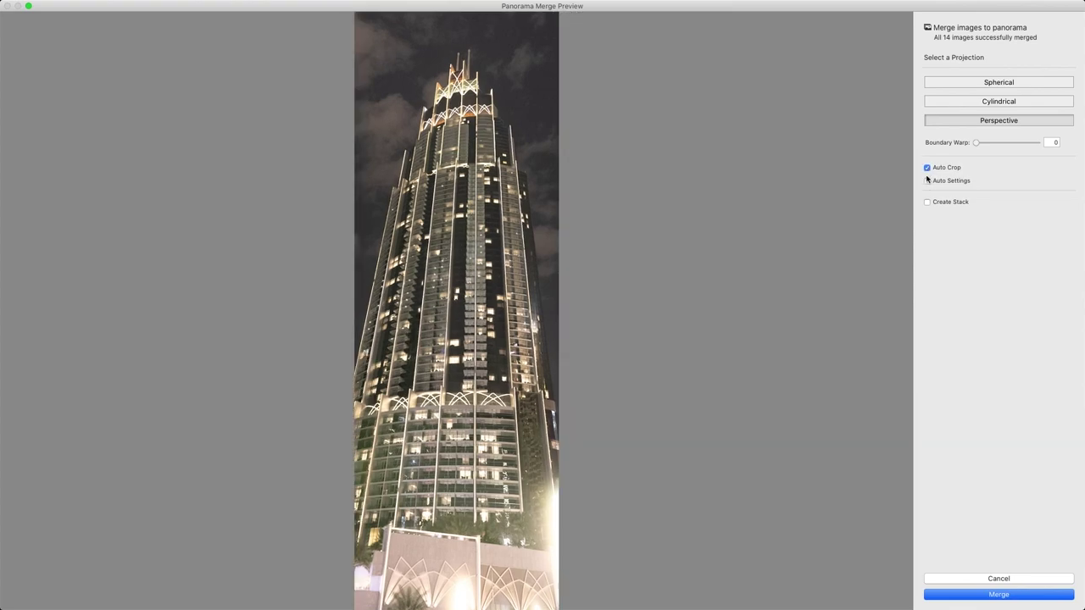
click(927, 181)
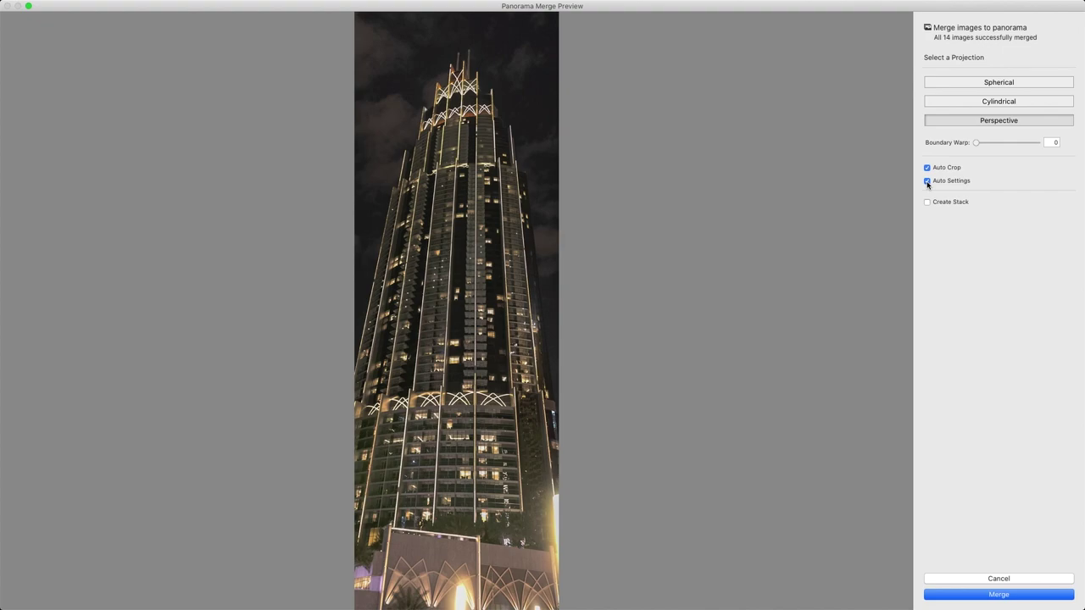
click(1041, 595)
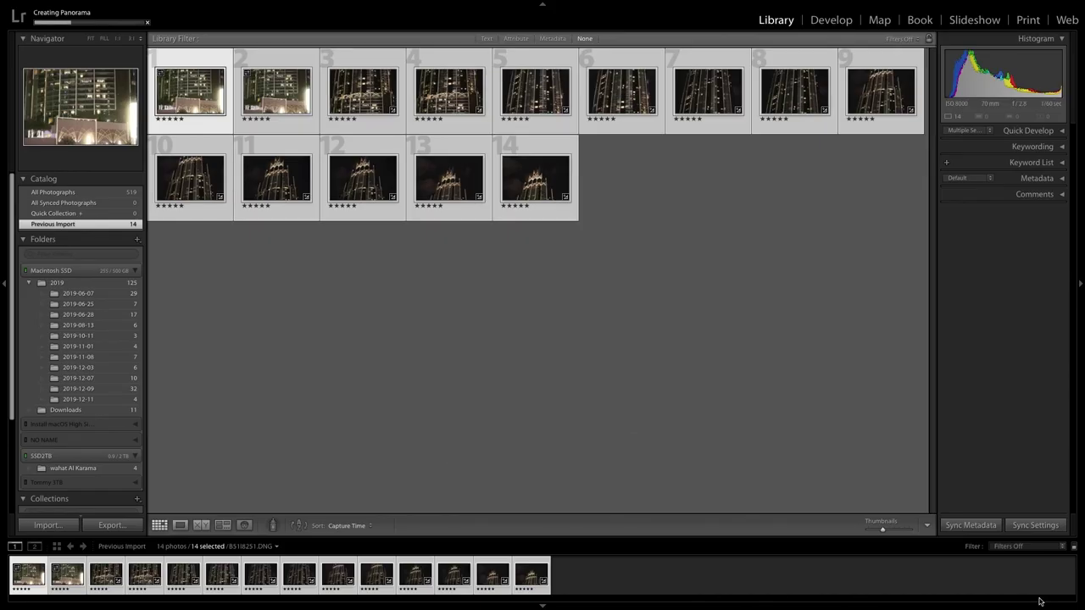